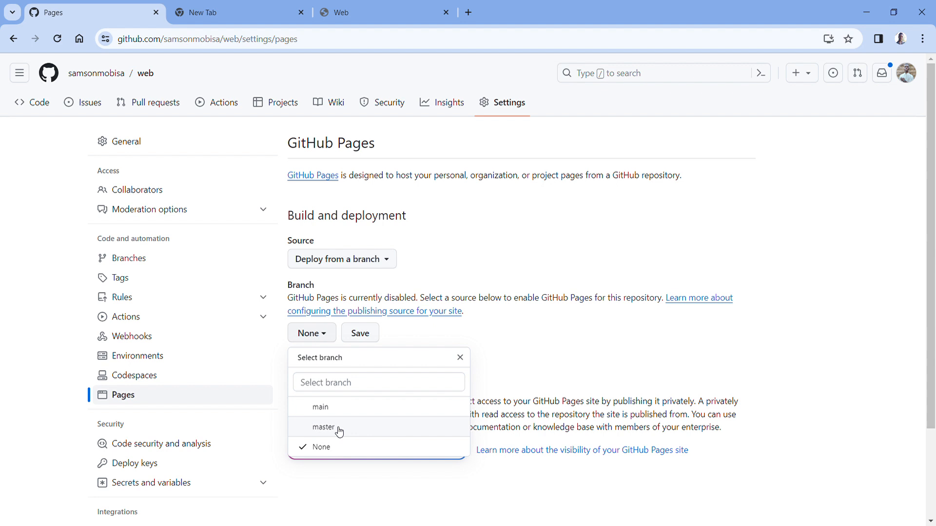
- Enable GitHub Pages for the web repository by saving the master branch as the publishing source
click(324, 428)
click(462, 337)
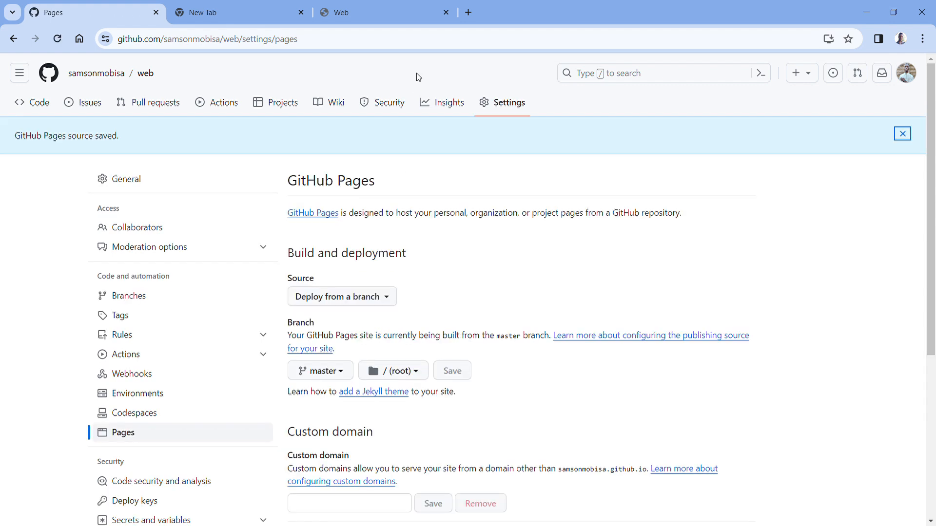
- Open the pages build and deployment workflow run #1 and review its build, report-build-status and deploy jobs
click(229, 105)
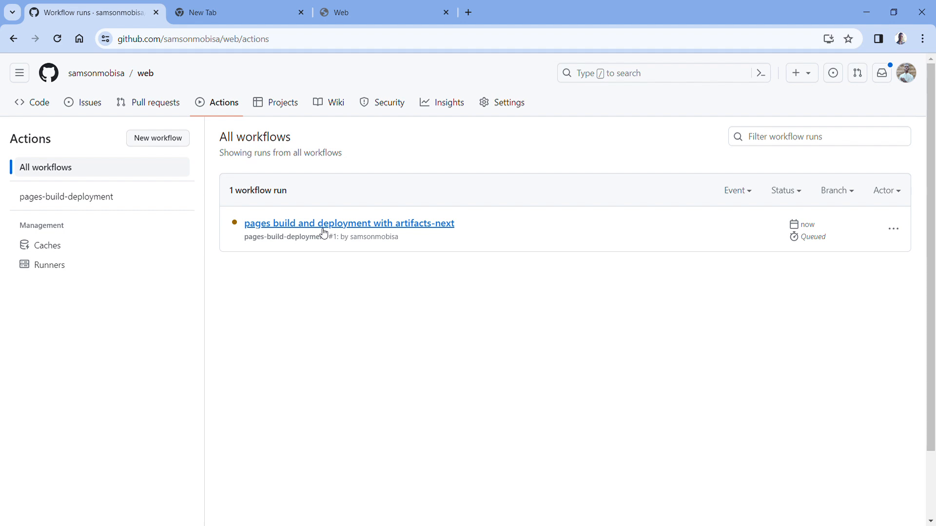
click(324, 232)
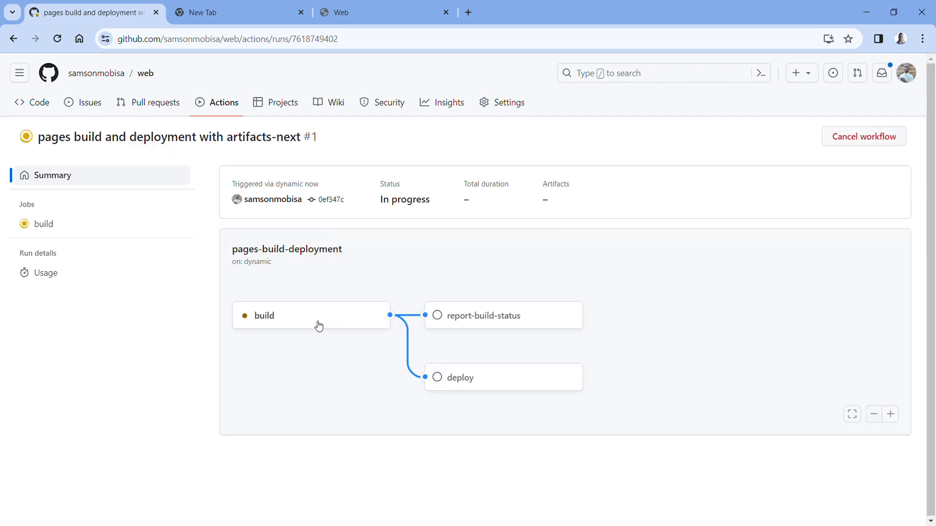
click(298, 322)
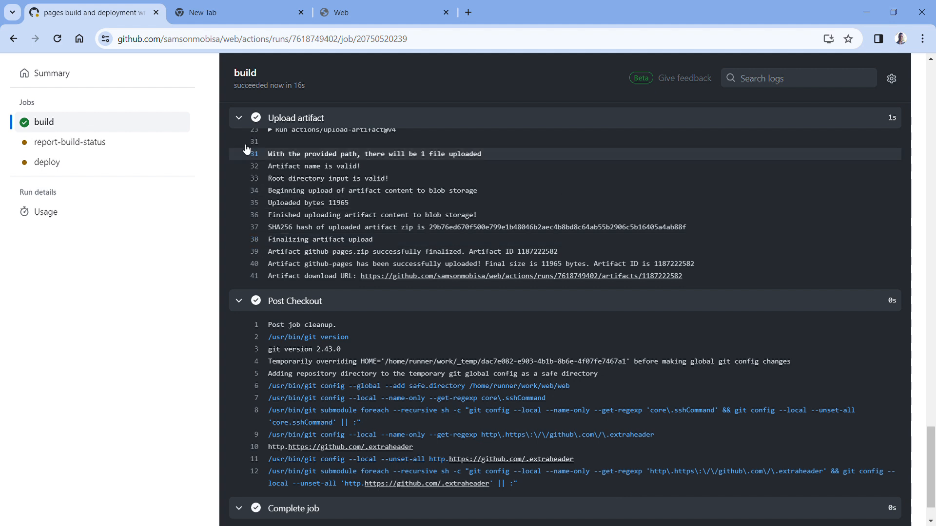
click(81, 149)
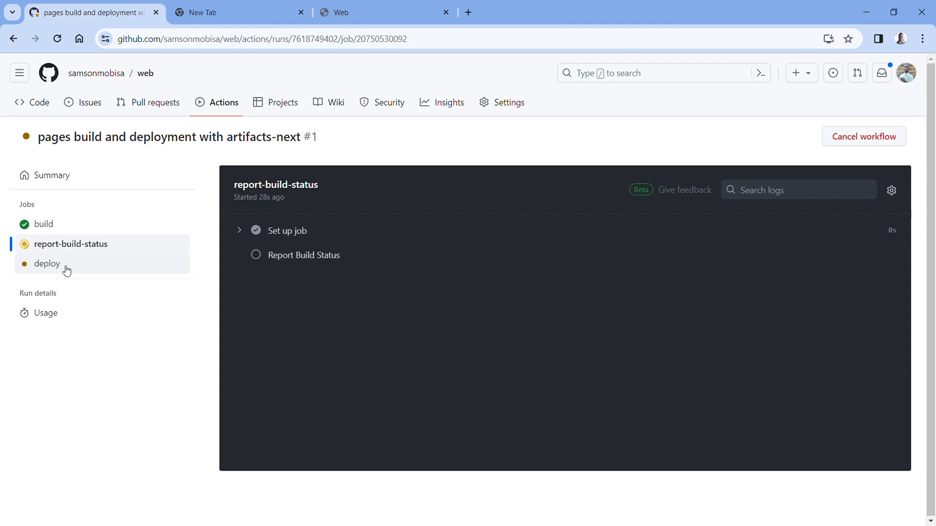
click(67, 271)
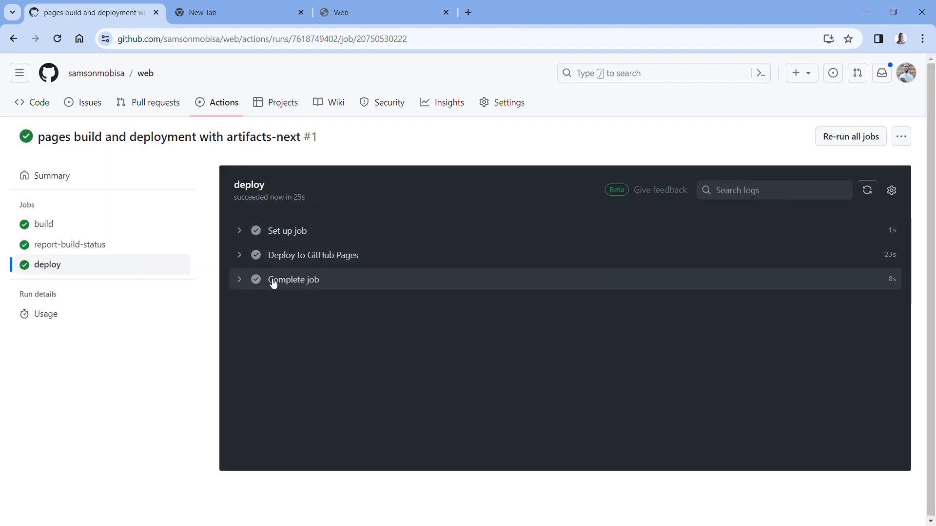
- Expand the deploy job's Complete job log and open the evaluated environment URL
click(250, 285)
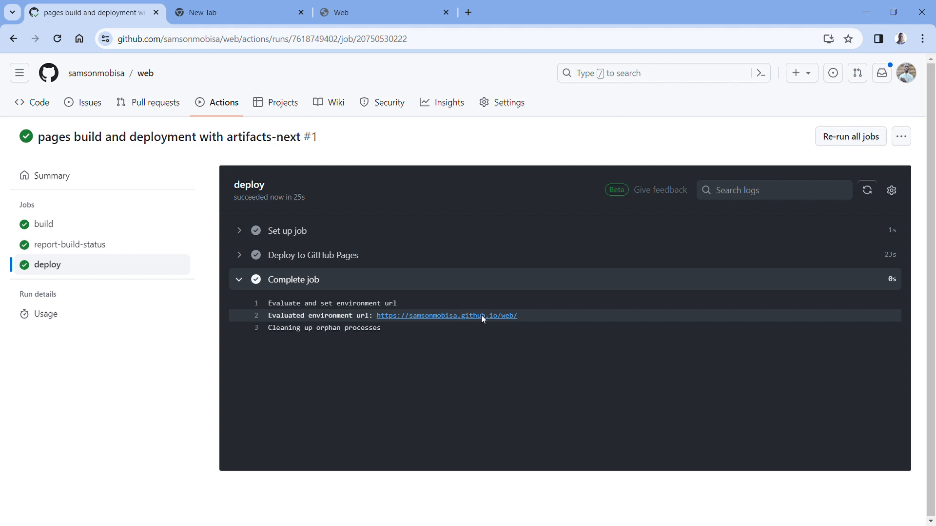
click(480, 315)
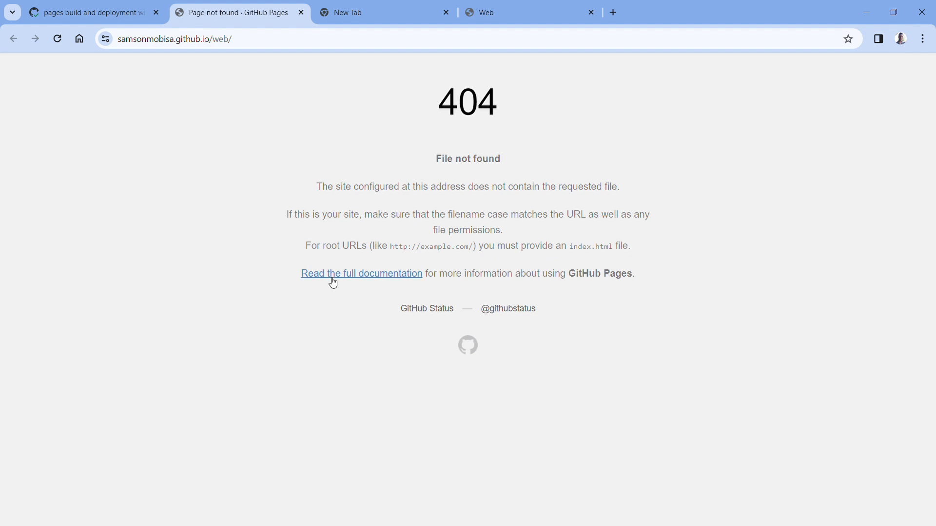
- Return to the web repository, display the master branch's files and refresh the listing to check the latest commit
click(110, 13)
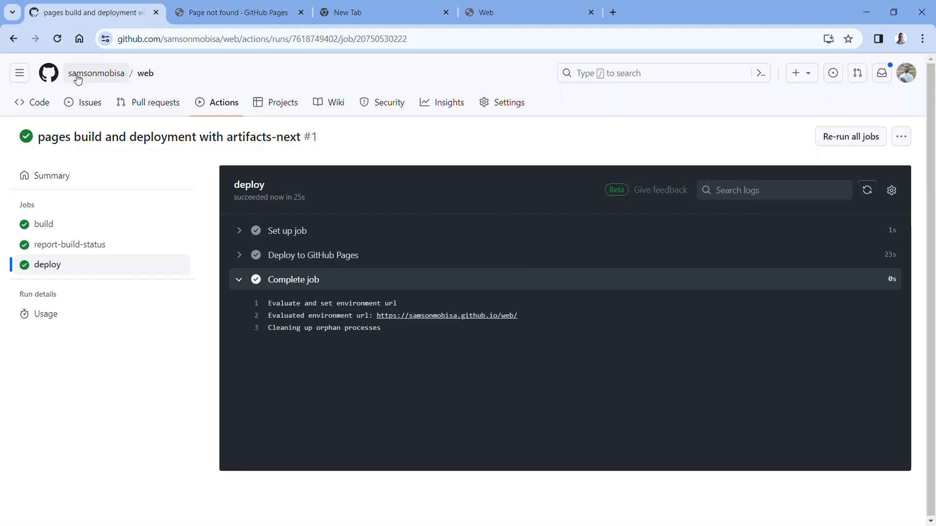
click(148, 84)
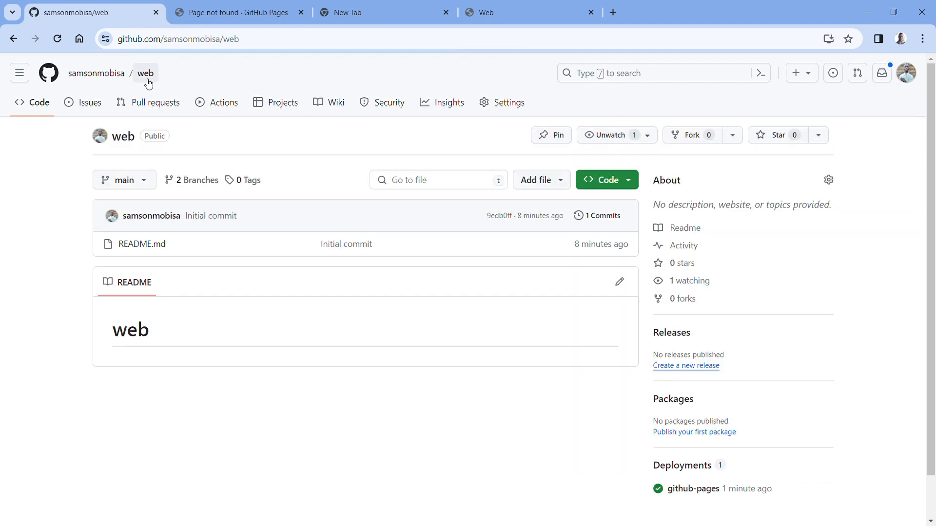
click(146, 185)
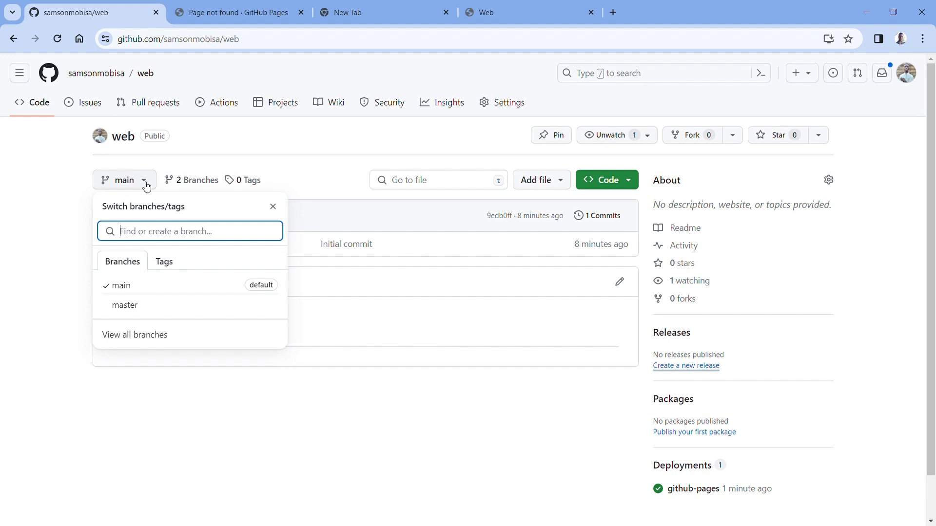
click(142, 306)
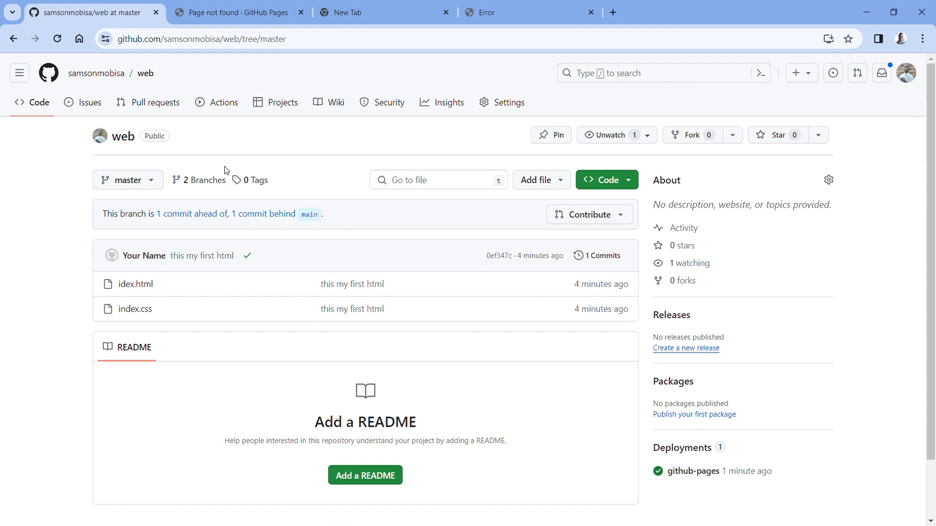
click(57, 43)
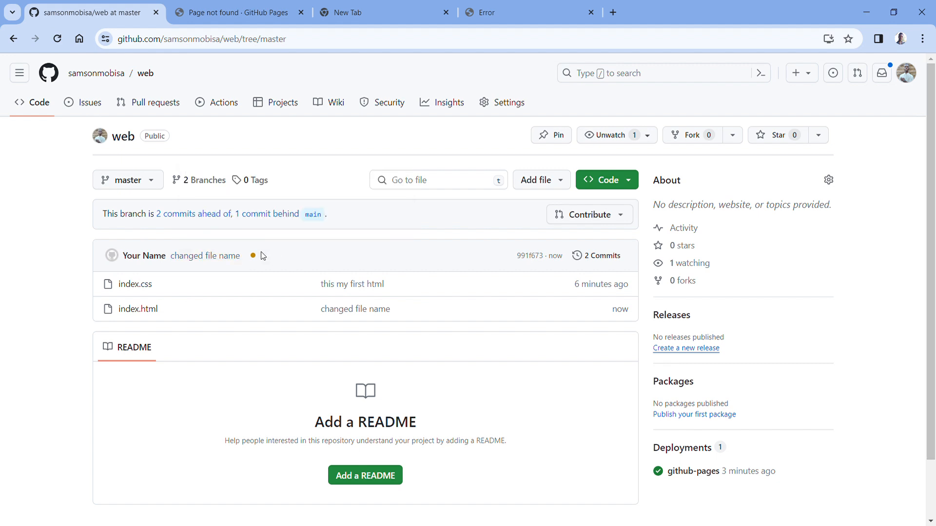
mouse_move(227, 264)
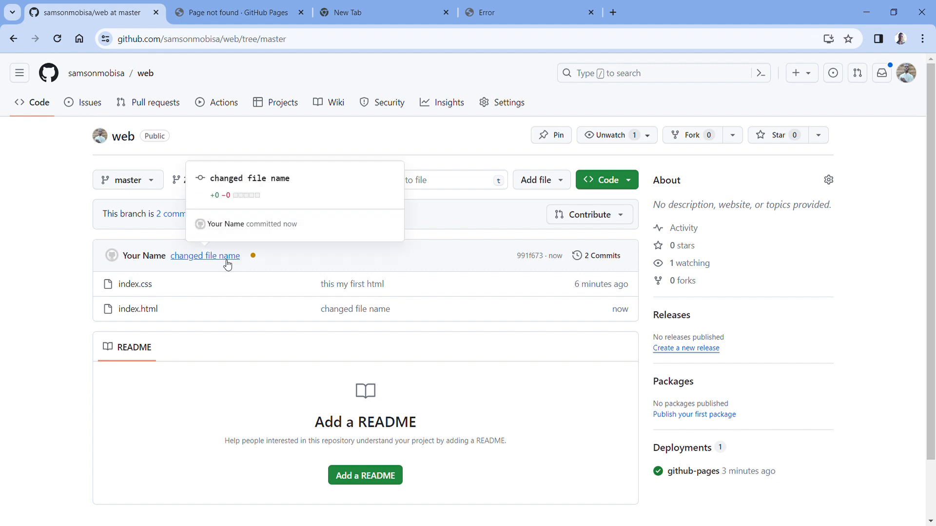
- Open the repository's GitHub Pages settings to check the site's deployment status
click(511, 102)
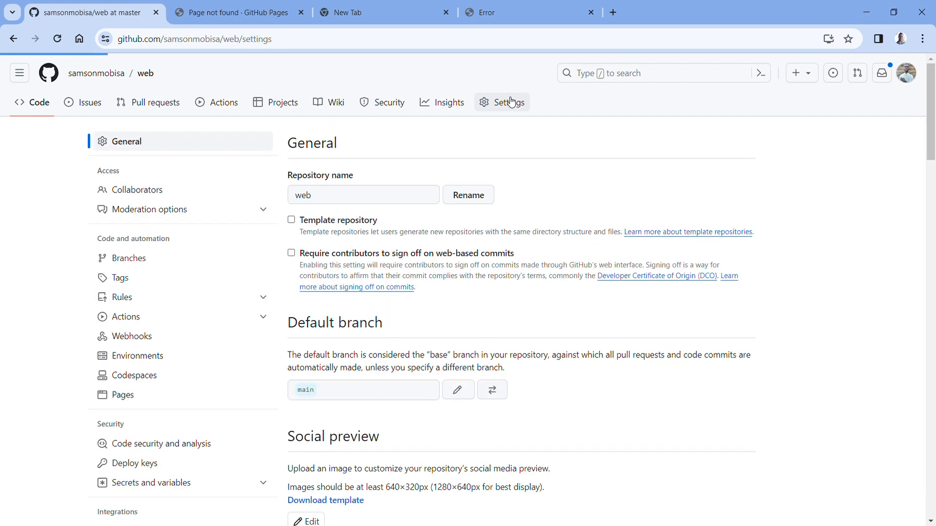
click(144, 392)
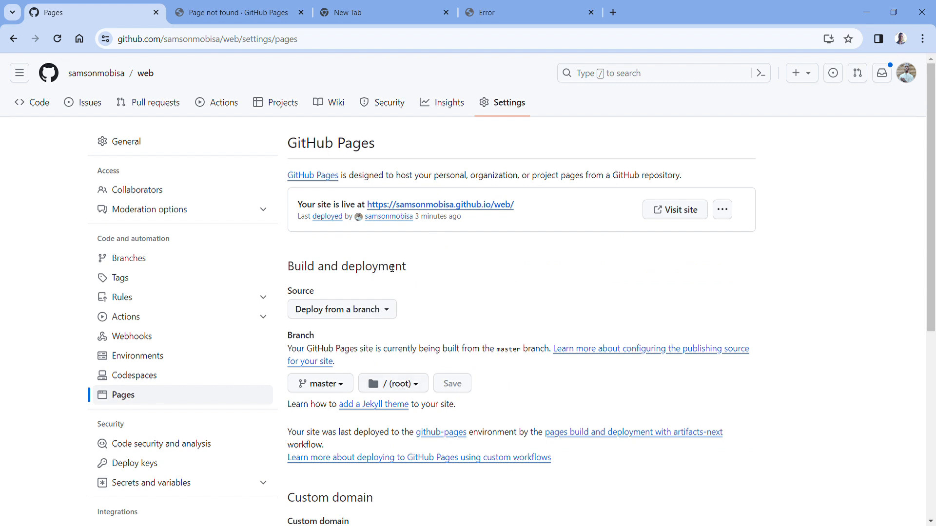
- Open the pages build and deployment workflow run #2 and check its report-build-status and deploy jobs
click(229, 102)
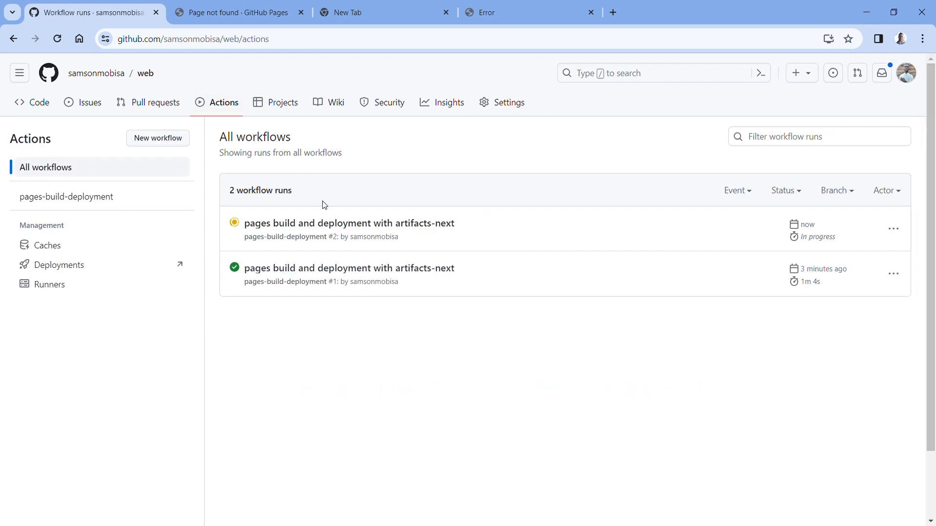
click(257, 226)
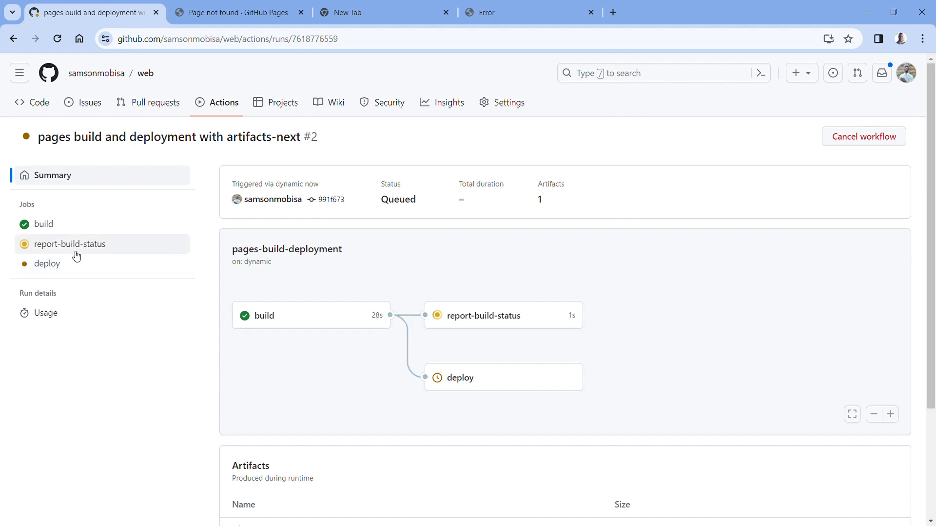
click(92, 254)
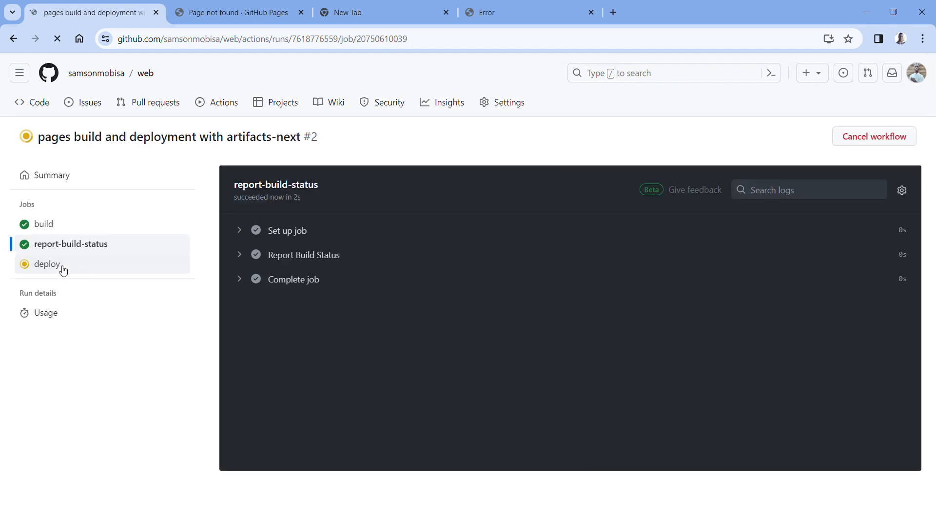
click(63, 270)
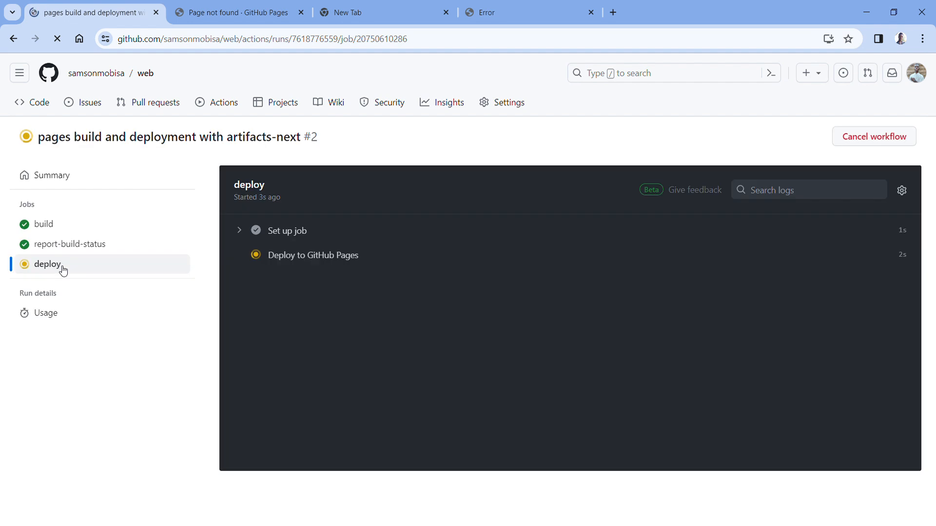
- Review the deploy job's Deploy to GitHub Pages log and open the published site from the Complete job log
click(341, 255)
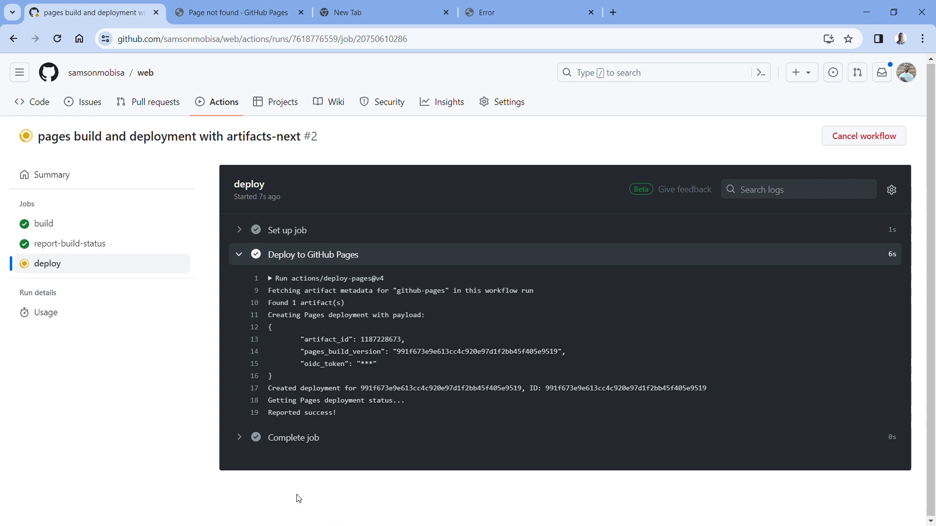
click(248, 441)
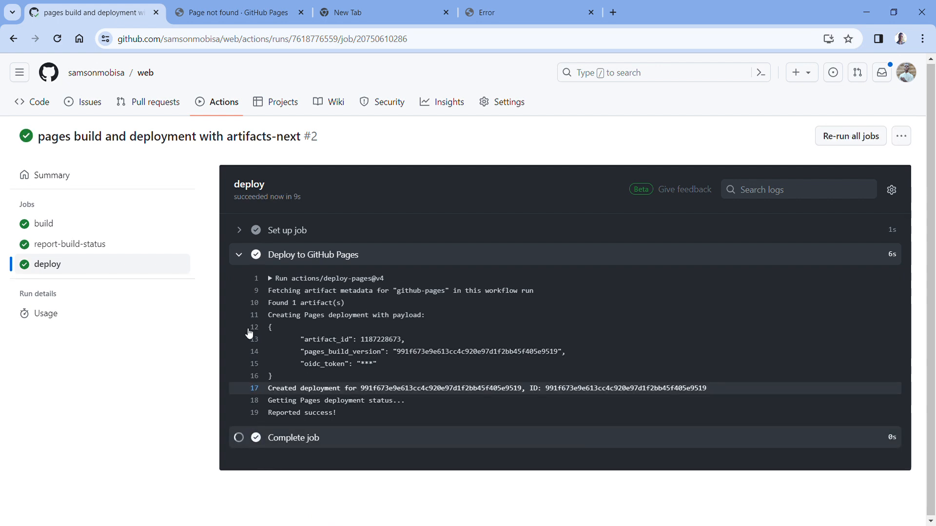
click(241, 262)
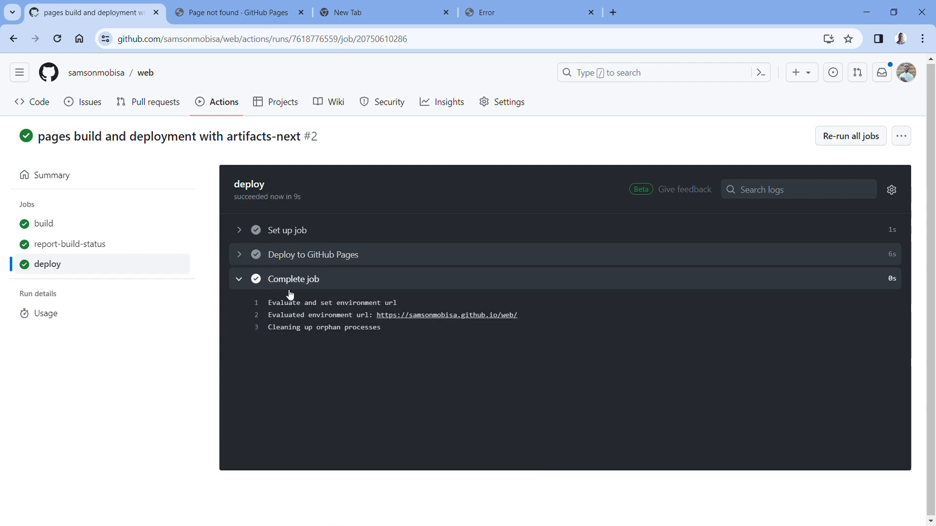
click(455, 321)
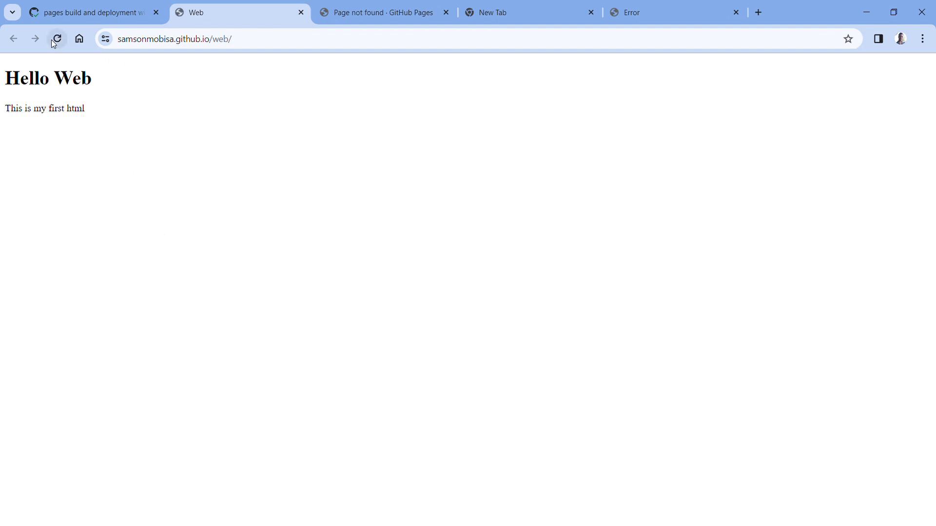
click(254, 45)
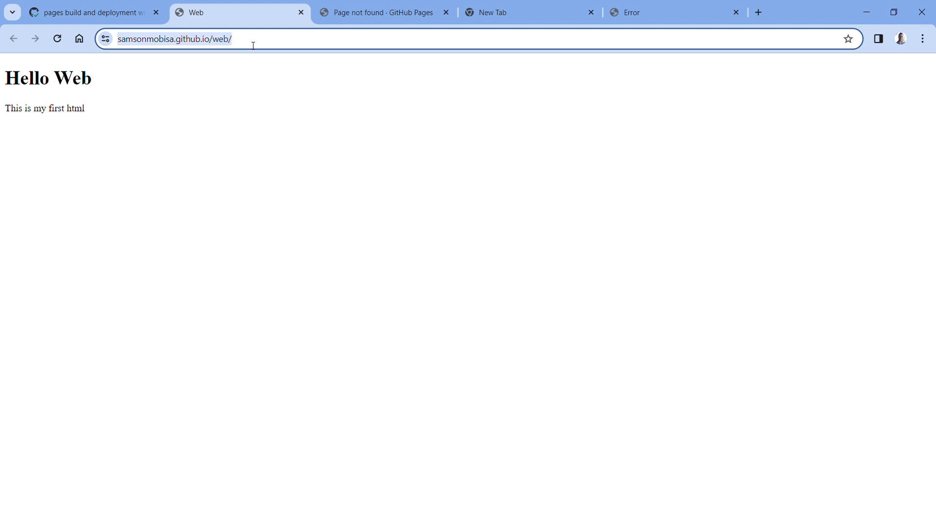
- Return to the workflow run page and close the leftover Page not found browser tab
click(115, 17)
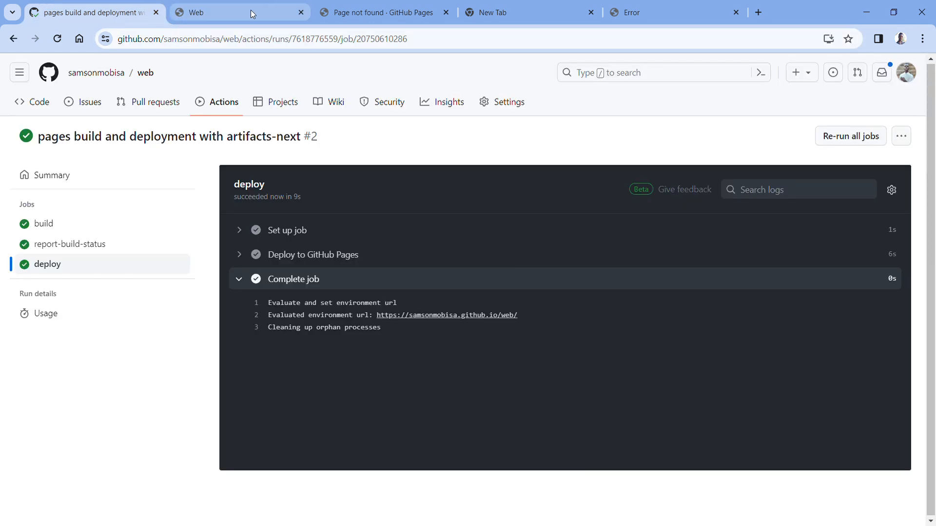
click(444, 14)
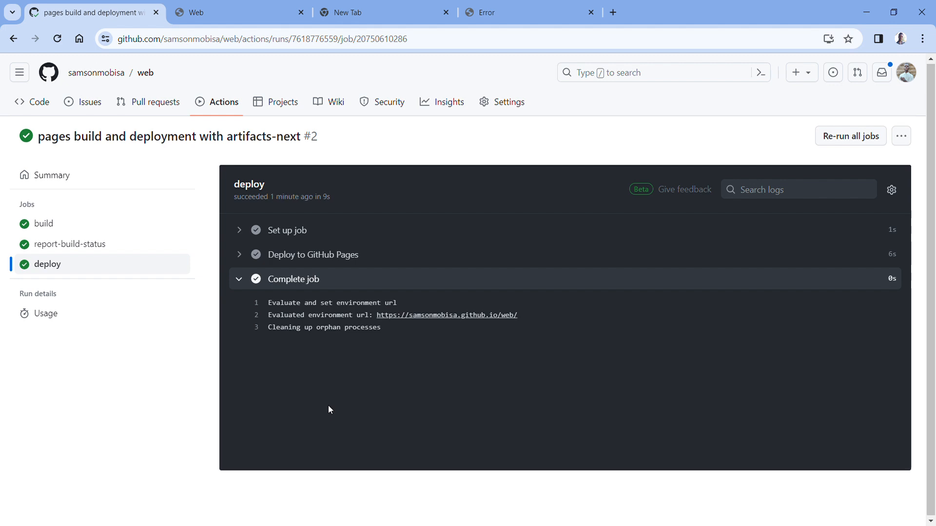
- Open the GitHub notifications inbox to view the unread notifications
click(880, 68)
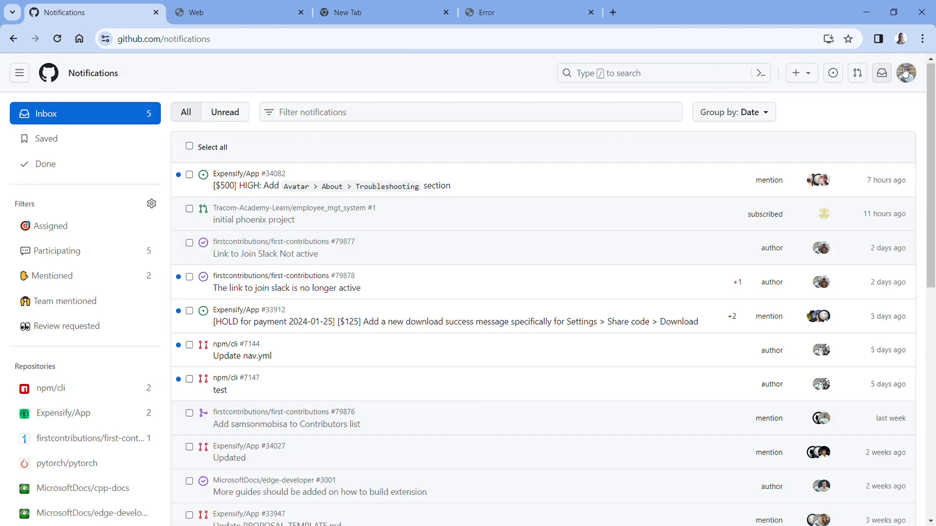
click(880, 68)
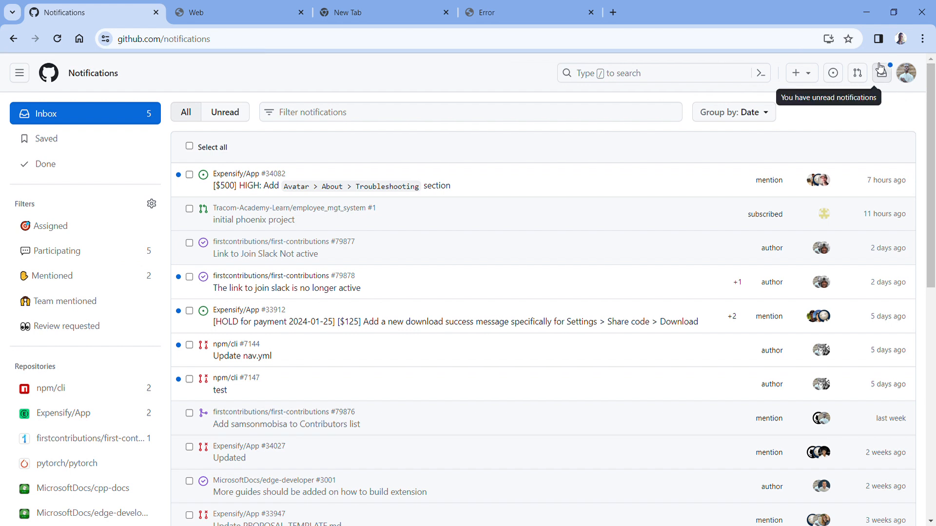
click(880, 68)
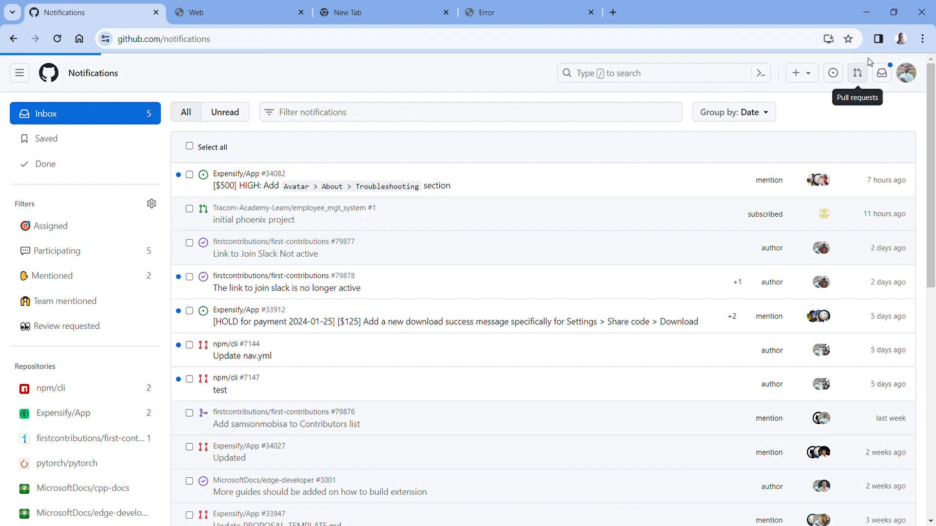